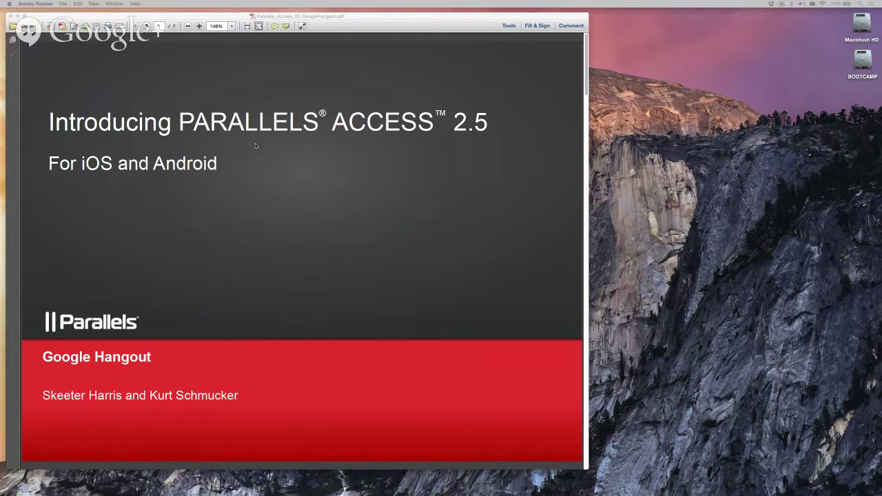
- Advance the presentation from the title slide to slide 2, the Parallels Access 2.5 devices overview
{"action": "left_click", "coordinate": [147, 26]}
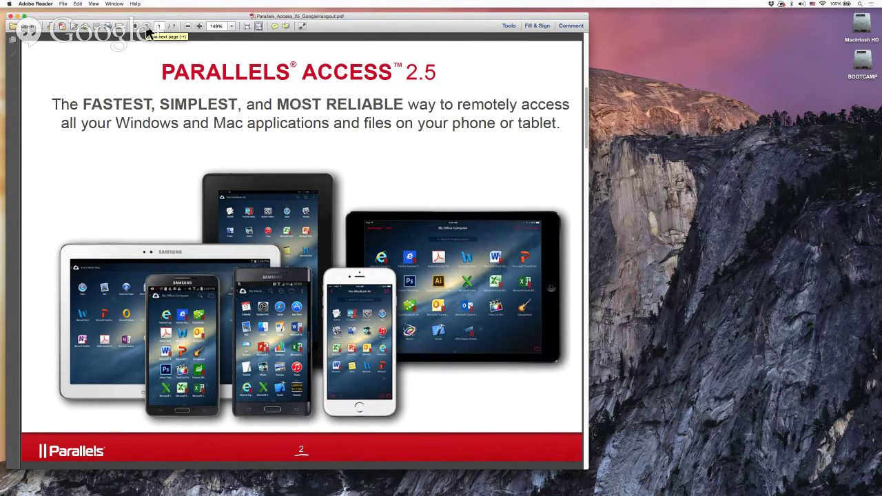
- Advance to slide 3, 'What's New in Parallels Access 2.5', covering iOS, Android, Mac and PC features
{"action": "left_click", "coordinate": [148, 31]}
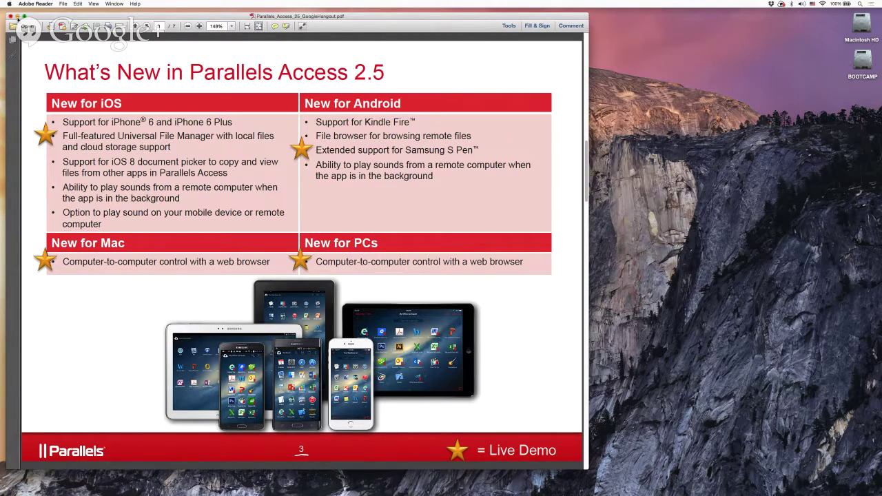
- Minimize the slide deck and shift the mirrored device screen slightly up and left
{"action": "left_click", "coordinate": [18, 16]}
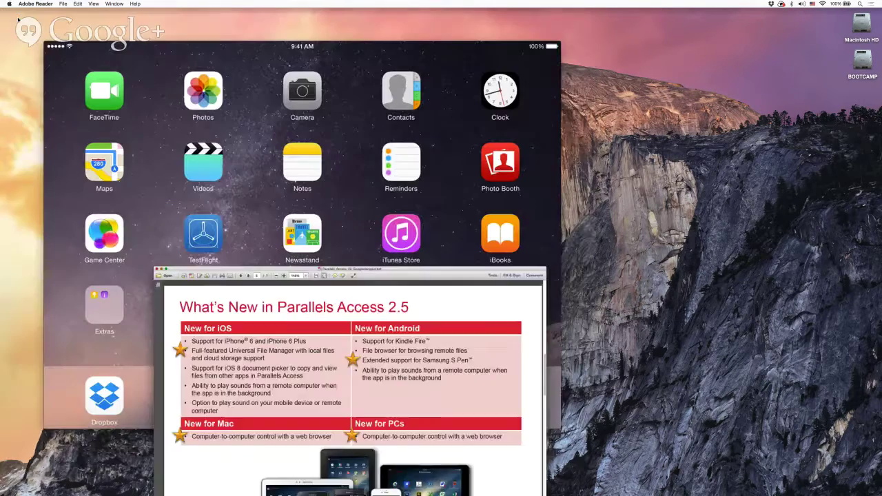
{"action": "left_click_drag", "start_coordinate": [244, 54], "coordinate": [215, 35]}
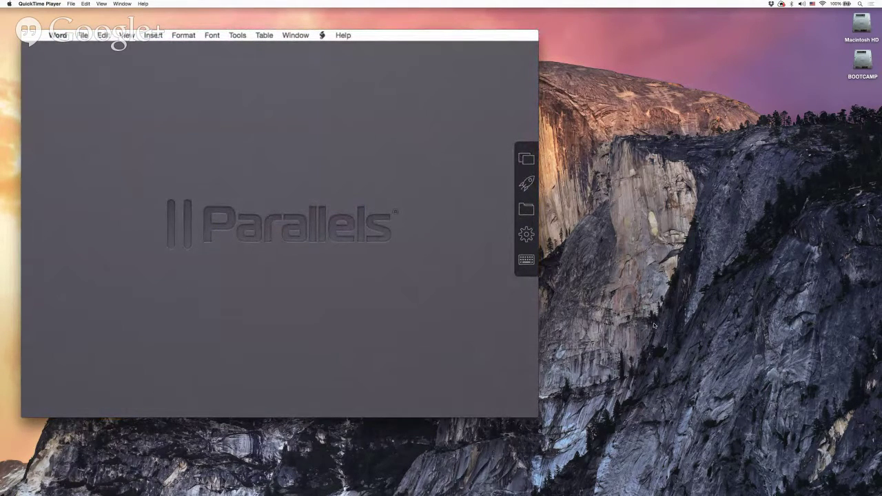
- Open Rainfall term paper.docx from Word's recent documents on the remote Mac
{"action": "key", "text": "ctrl+F2"}
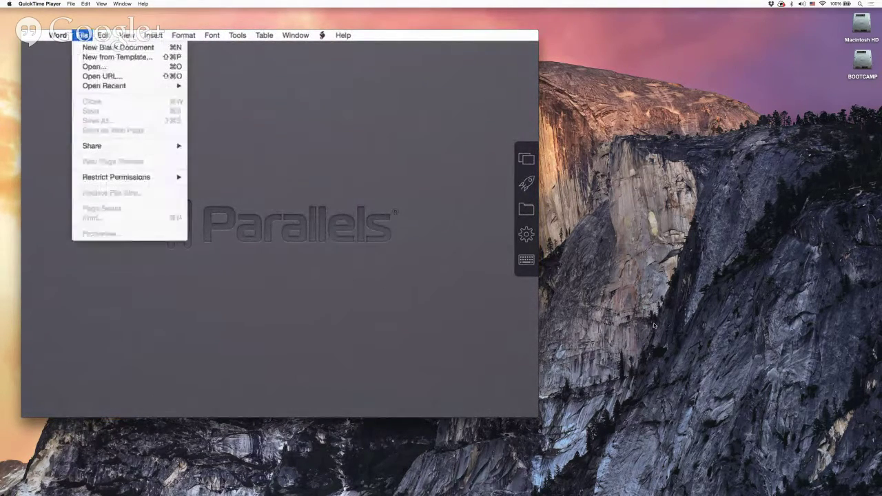
{"action": "key", "text": "Down"}
{"action": "key", "text": "Down"}
{"action": "key", "text": "Down"}
{"action": "key", "text": "Down"}
{"action": "key", "text": "Down"}
{"action": "key", "text": "Right"}
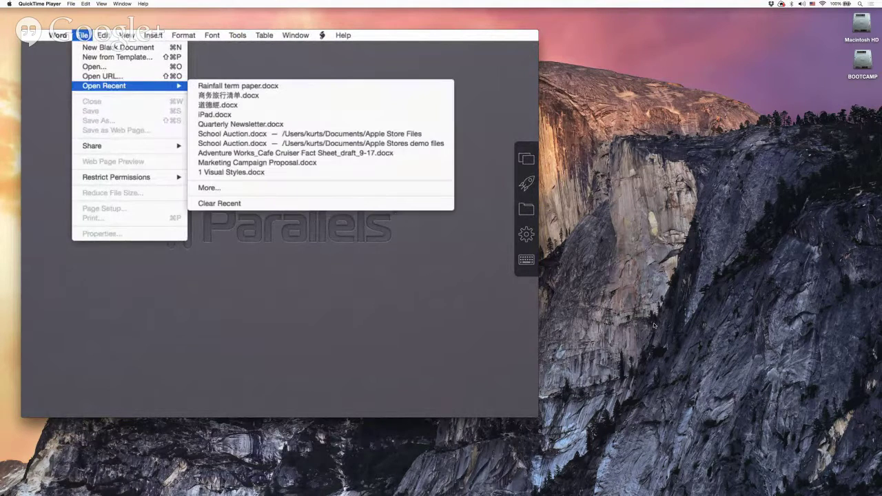
{"action": "key", "text": "Down"}
{"action": "key", "text": "Return"}
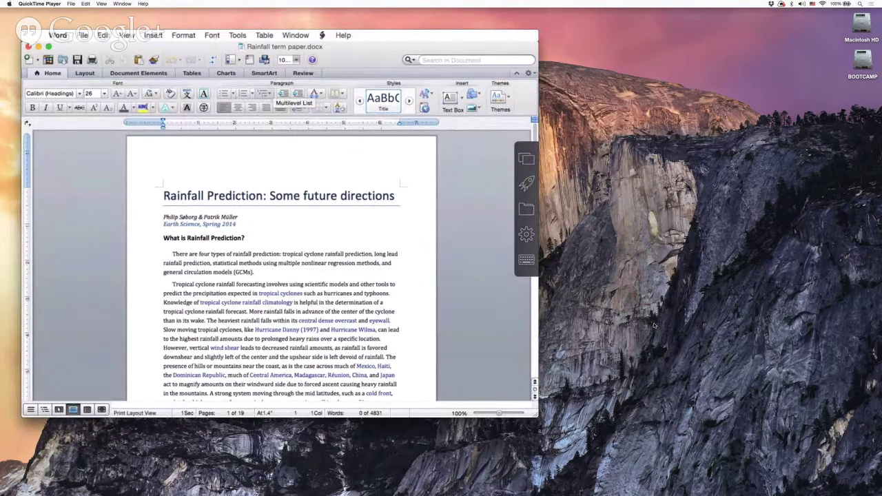
{"action": "left_click", "coordinate": [527, 260]}
{"action": "double_click", "coordinate": [255, 125]}
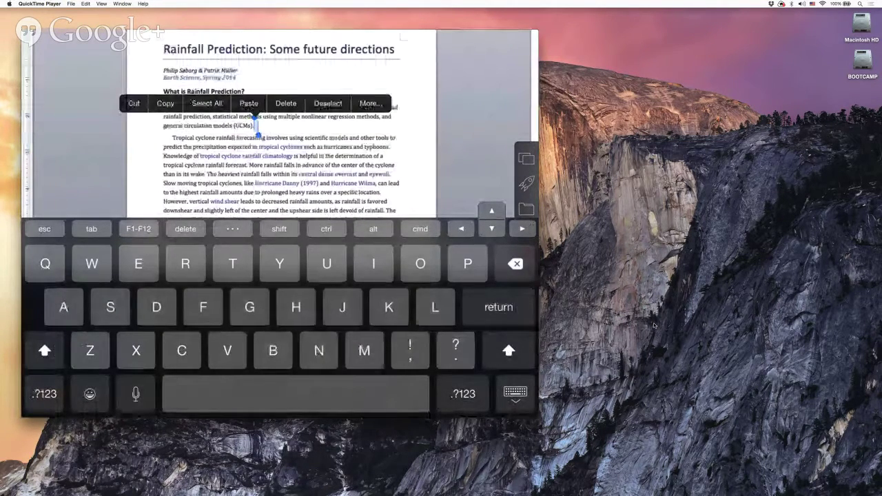
{"action": "left_click_drag", "start_coordinate": [257, 135], "coordinate": [303, 153]}
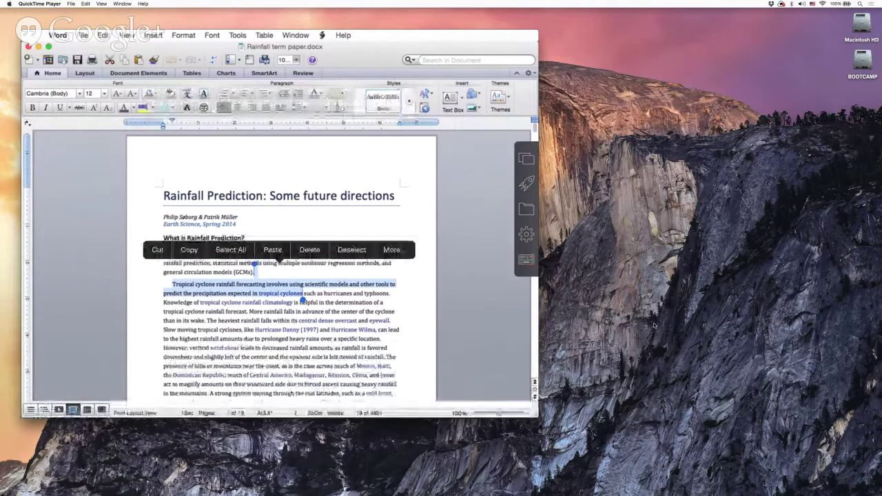
{"action": "left_click", "coordinate": [352, 250]}
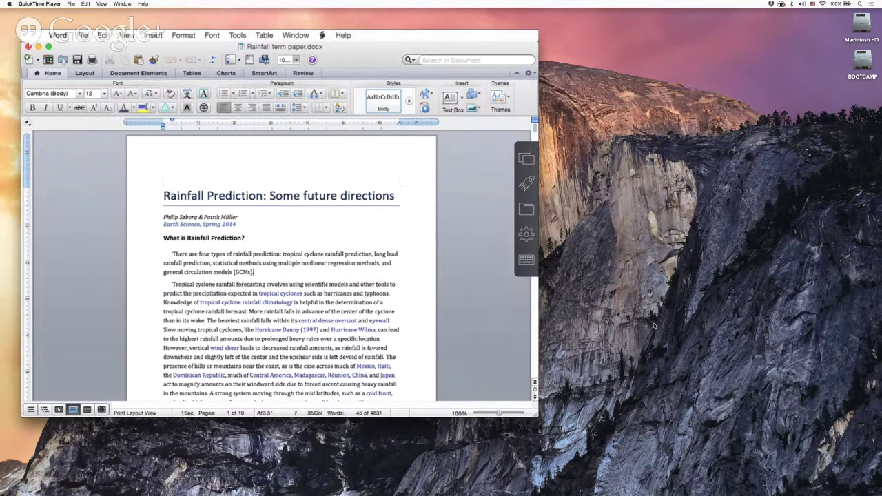
- Bring up the Home Computer app launcher listing the remote computer's applications
{"action": "left_click", "coordinate": [526, 183]}
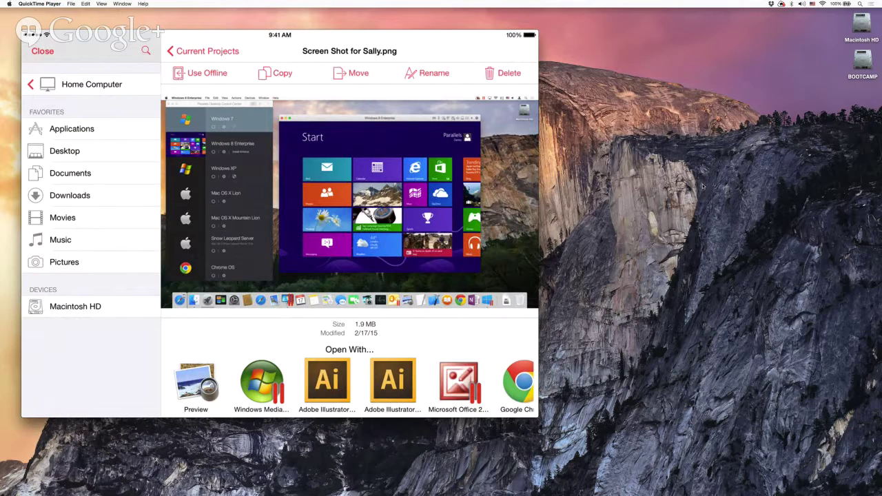
- Swipe through Screen Shot for Sally.png's Open With apps, including Photoshop, Firefox, Safari and Paint
{"action": "scroll", "coordinate": [349, 386], "scroll_direction": "right", "scroll_amount": 5}
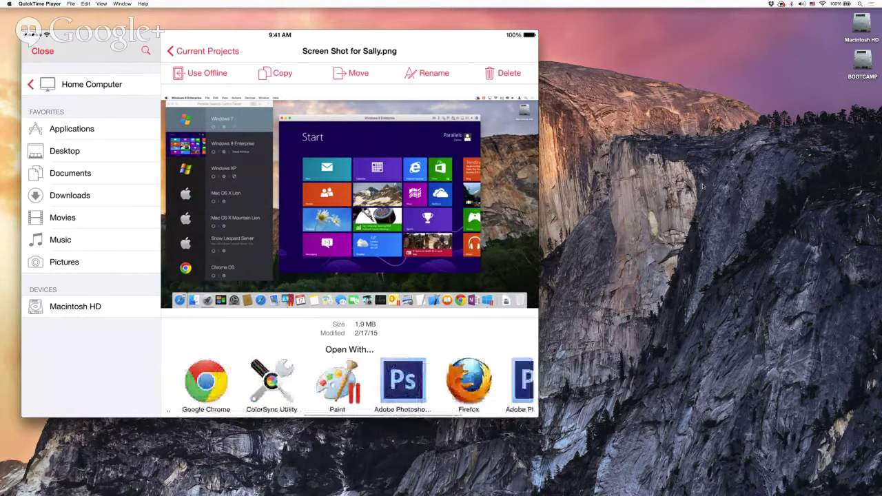
{"action": "scroll", "coordinate": [349, 386], "scroll_direction": "right", "scroll_amount": 3}
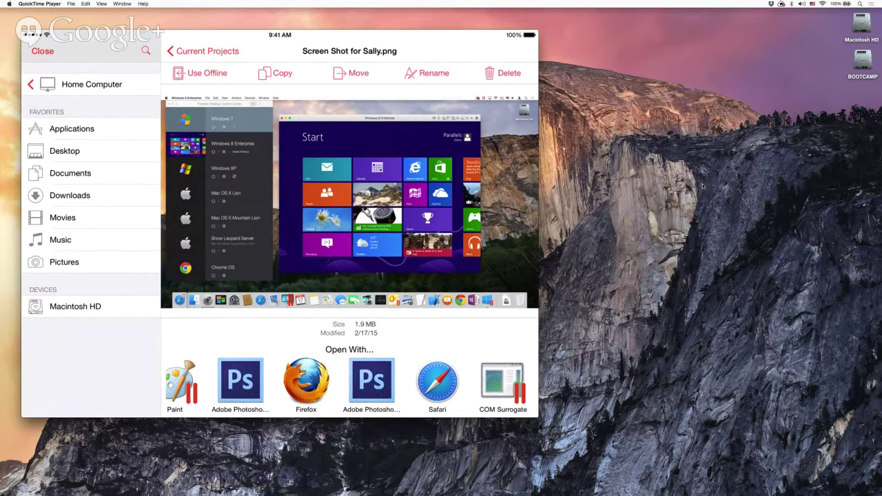
{"action": "scroll", "coordinate": [350, 386], "scroll_direction": "left", "scroll_amount": 5}
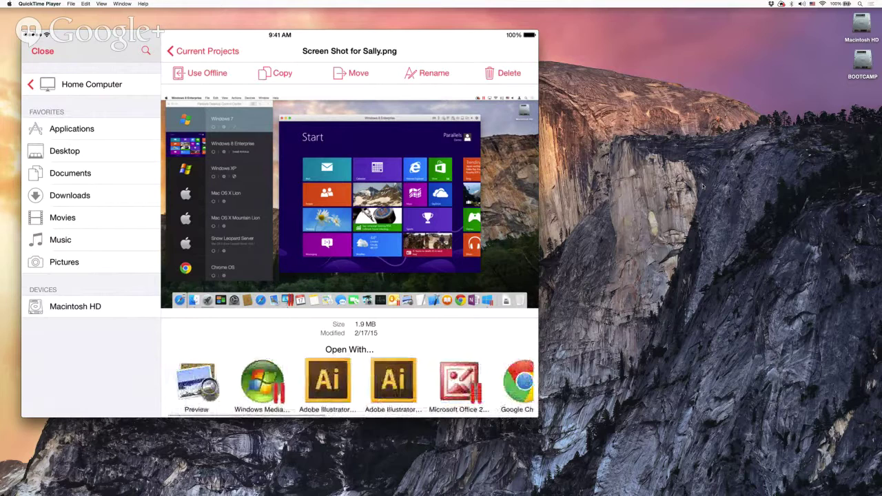
- Return from the file details to the Current Projects file grid
{"action": "left_click", "coordinate": [204, 51]}
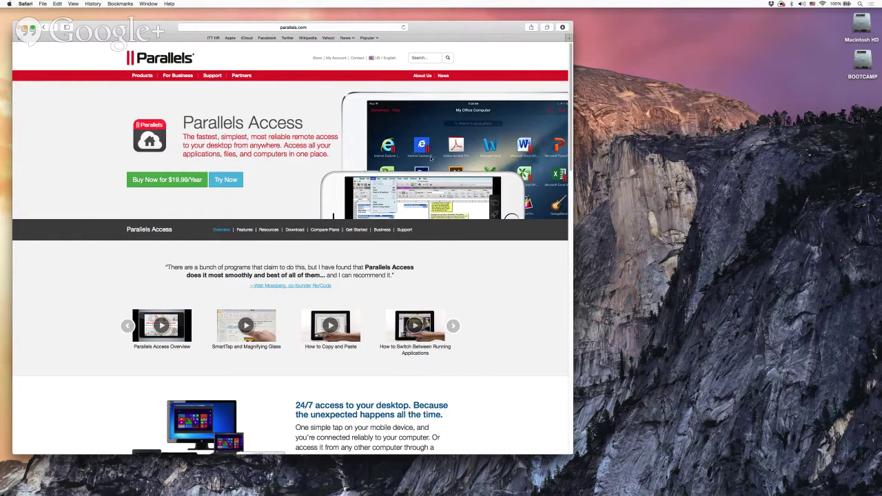
- Sign in to the Parallels account through My Account on parallels.com
{"action": "left_click", "coordinate": [336, 58]}
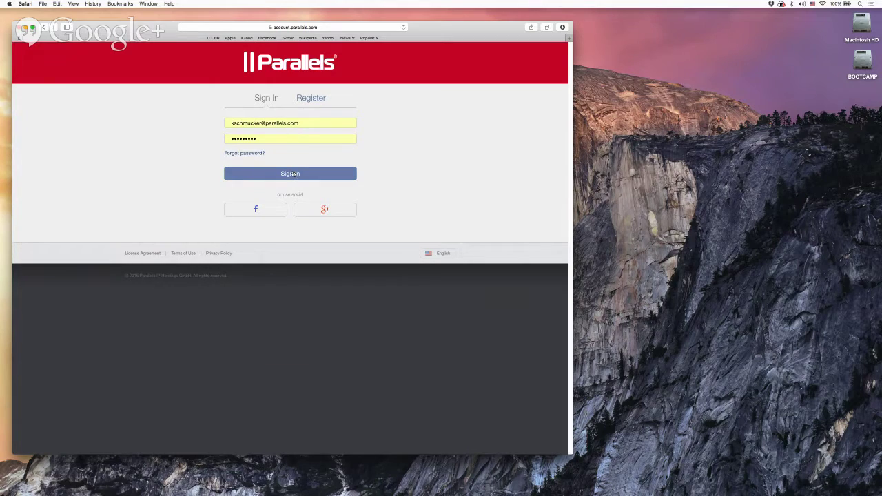
{"action": "left_click", "coordinate": [294, 174]}
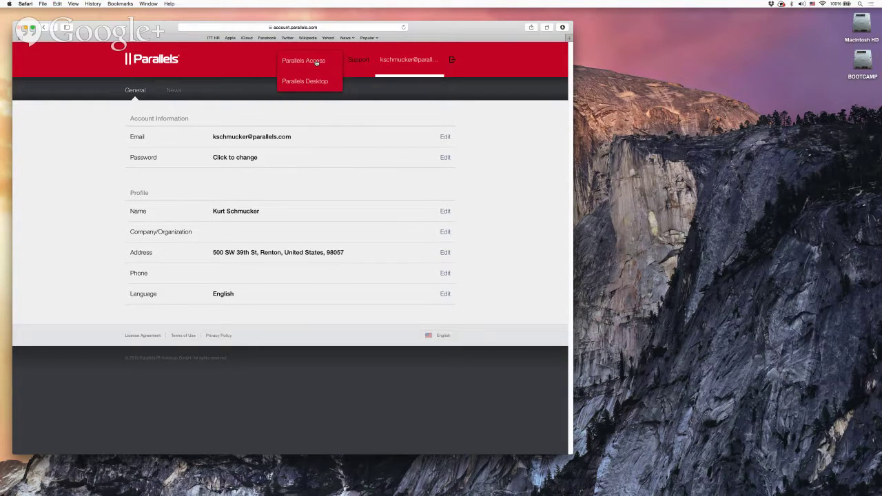
- Open the Parallels Access portal at access.parallels.com from the account header
{"action": "left_click", "coordinate": [317, 62]}
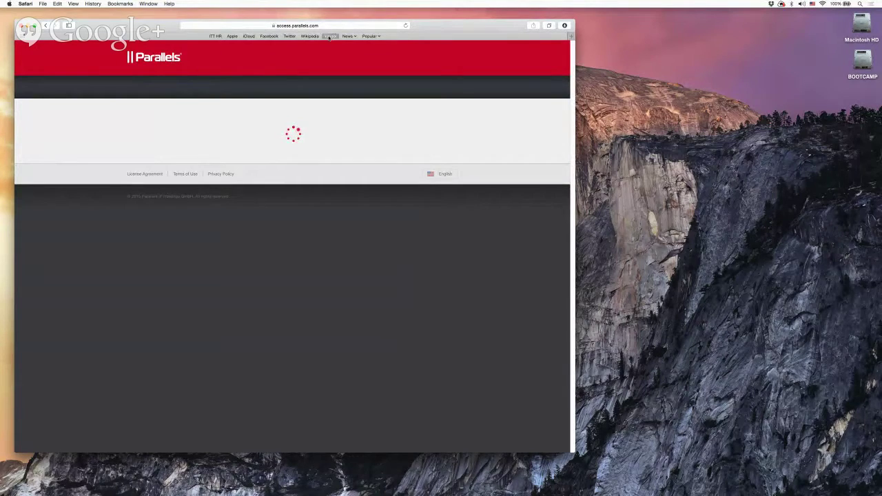
- Reload the portal, connect to Home Computer, and log into a user account there
{"action": "left_click", "coordinate": [406, 26]}
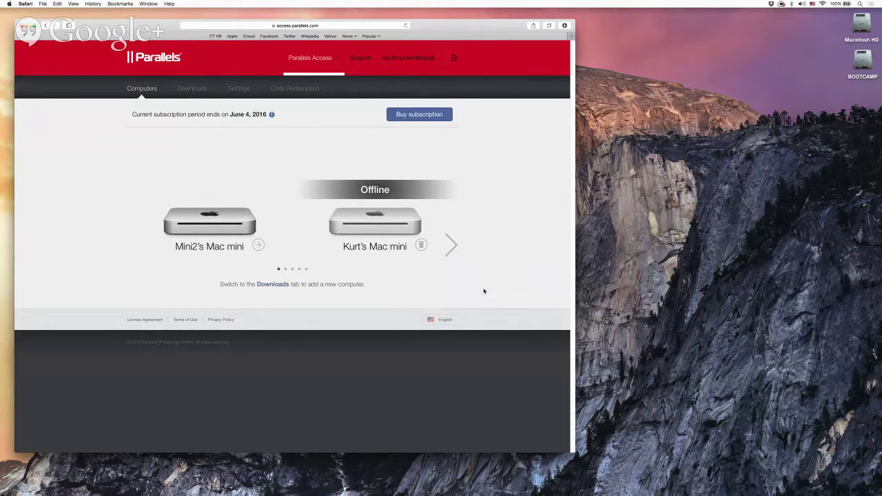
{"action": "left_click", "coordinate": [285, 269]}
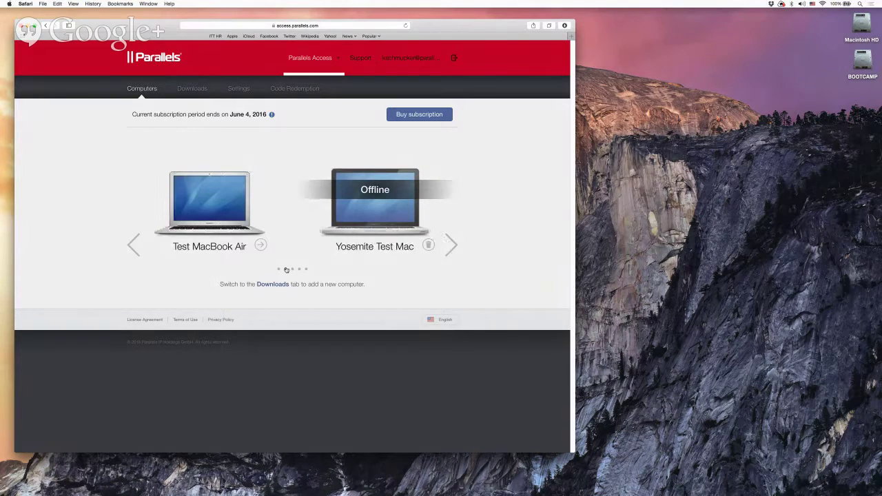
{"action": "left_click", "coordinate": [292, 269]}
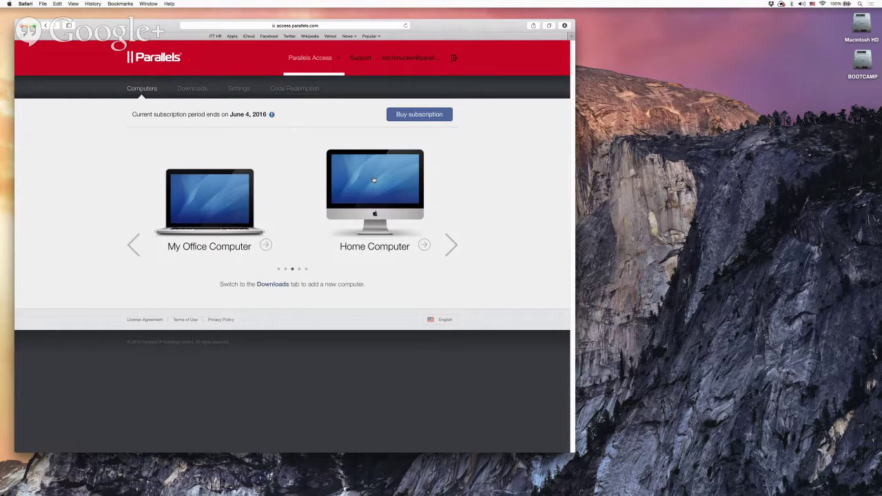
{"action": "left_click", "coordinate": [373, 180]}
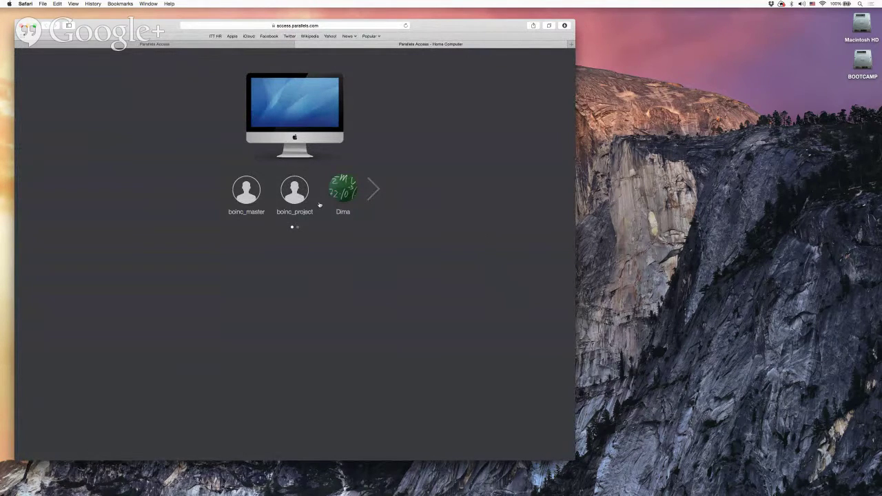
{"action": "left_click", "coordinate": [375, 191]}
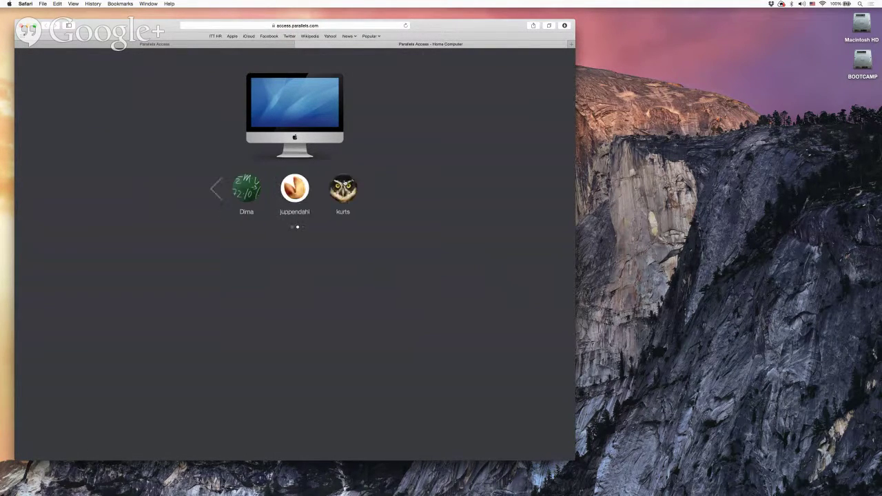
{"action": "left_click", "coordinate": [347, 186]}
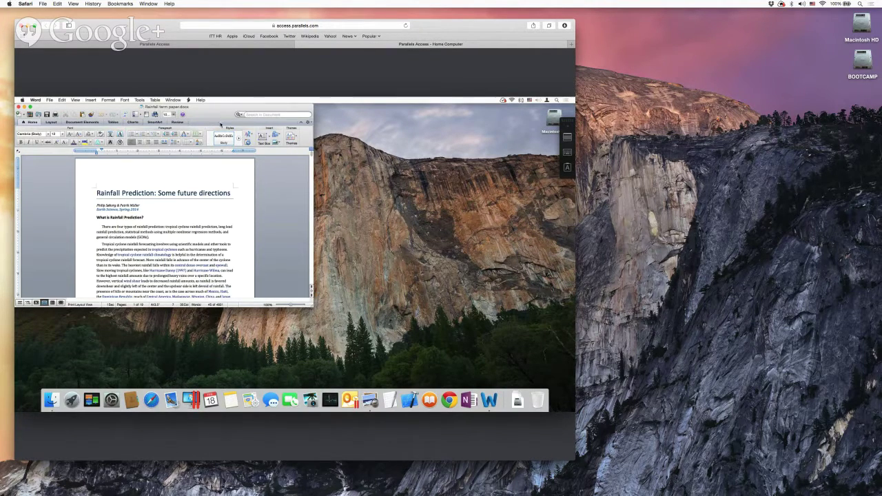
- Move the Word window lower on the remote desktop and open the remote Mac's Notification Center
{"action": "left_click_drag", "start_coordinate": [221, 124], "coordinate": [228, 152]}
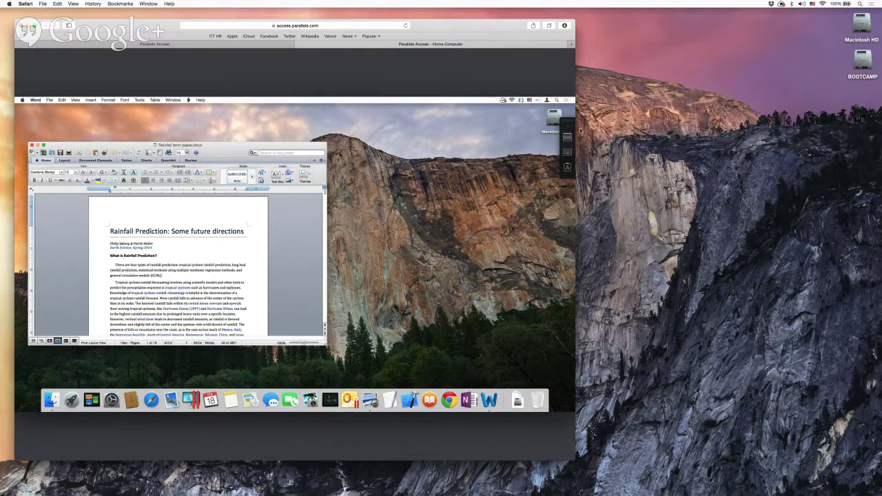
{"action": "left_click", "coordinate": [569, 101]}
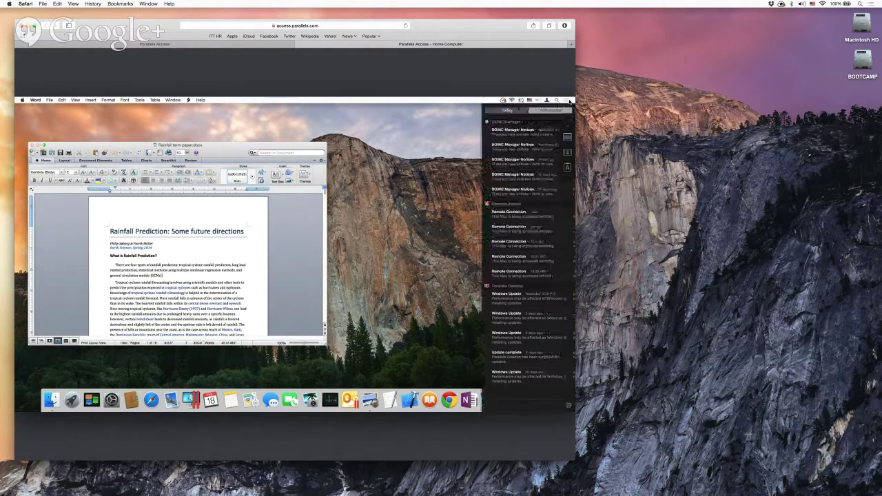
- Dismiss Notification Center to reveal the Rainfall Prediction paper in Word again
{"action": "left_click", "coordinate": [524, 220]}
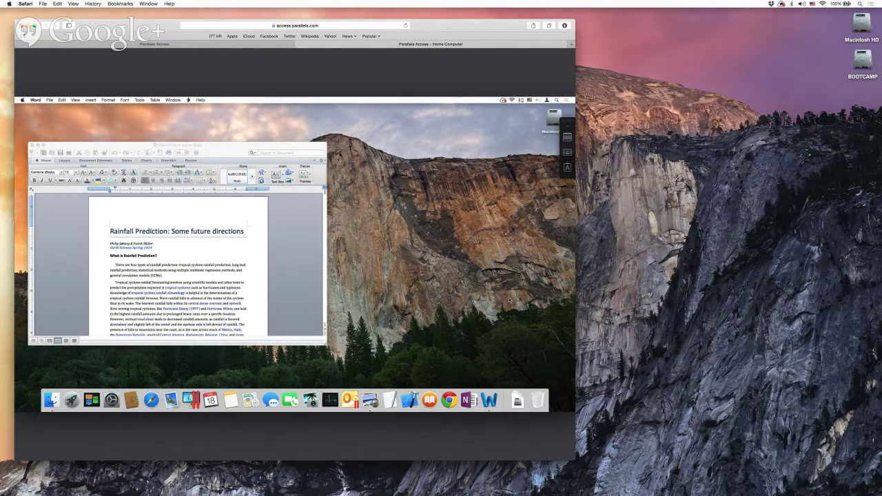
- Browse from Macintosh HD to Documents > Current Projects in Finder and switch to icon view
{"action": "double_click", "coordinate": [554, 119]}
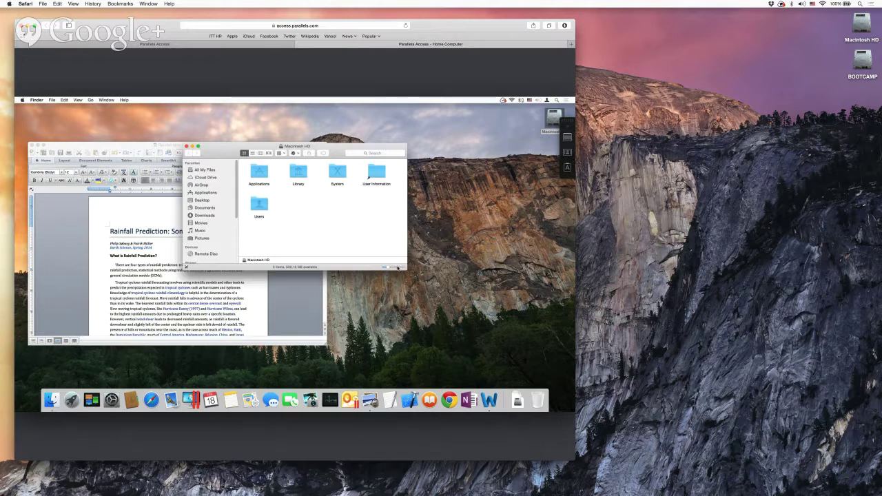
{"action": "left_click", "coordinate": [203, 210]}
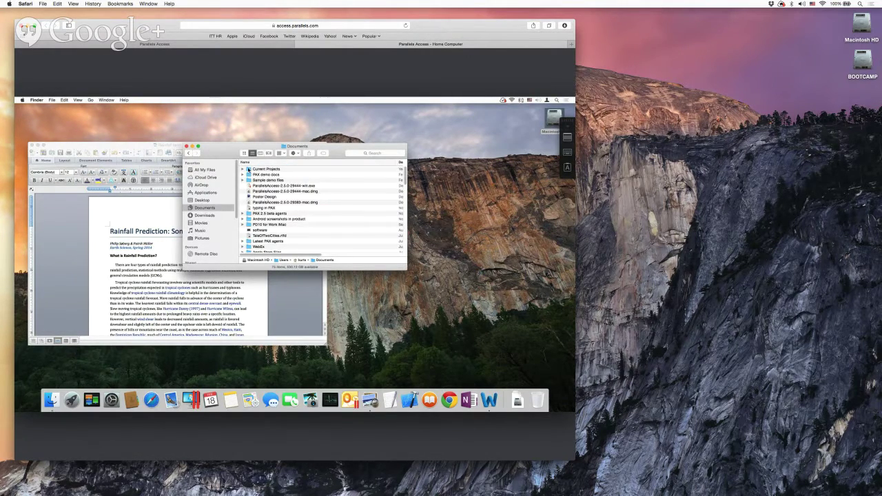
{"action": "double_click", "coordinate": [248, 169]}
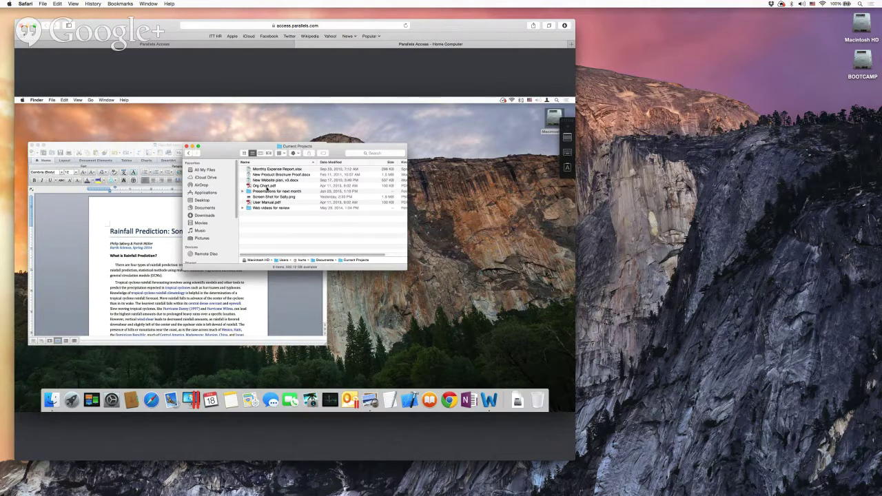
{"action": "left_click", "coordinate": [244, 153]}
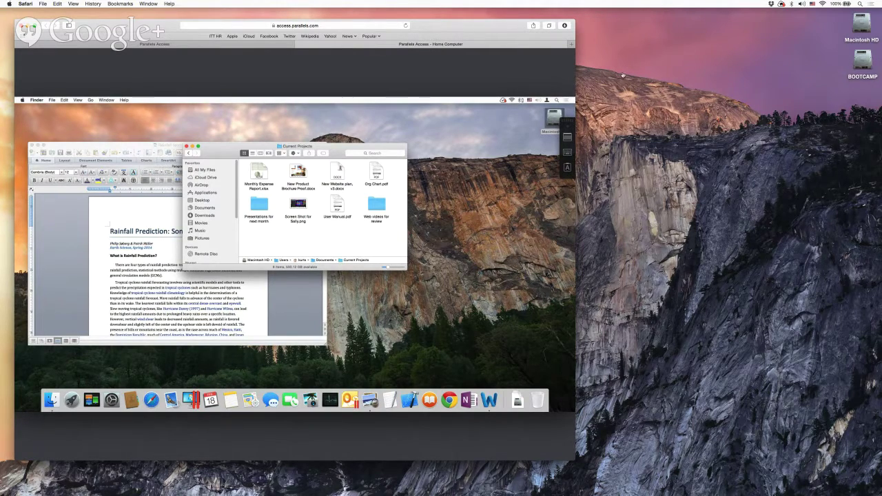
- Leave the Home Computer session and return to the Computers page listing My Office Computer and Home Computer
{"action": "left_click_drag", "start_coordinate": [473, 26], "coordinate": [479, 19]}
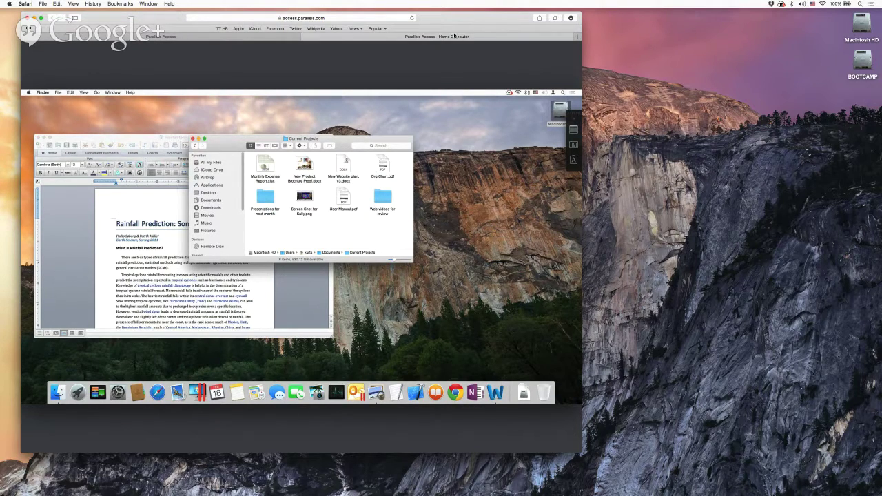
{"action": "left_click_drag", "start_coordinate": [445, 18], "coordinate": [452, 23]}
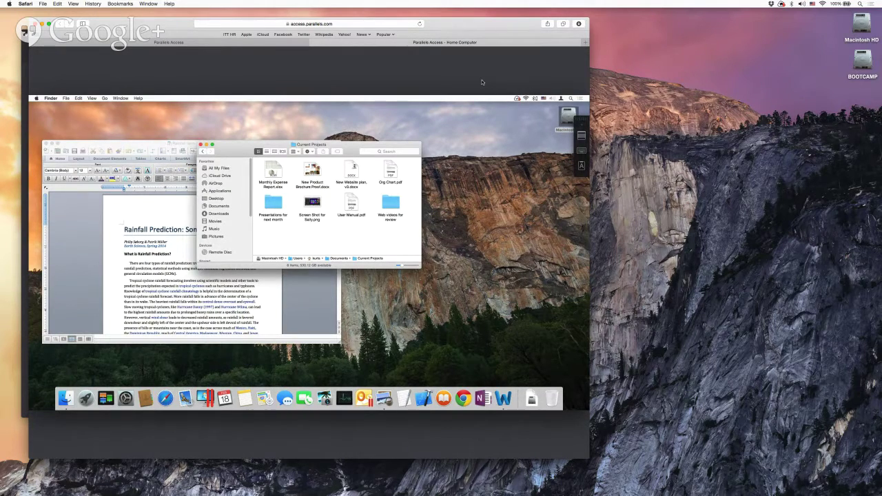
{"action": "left_click", "coordinate": [201, 44]}
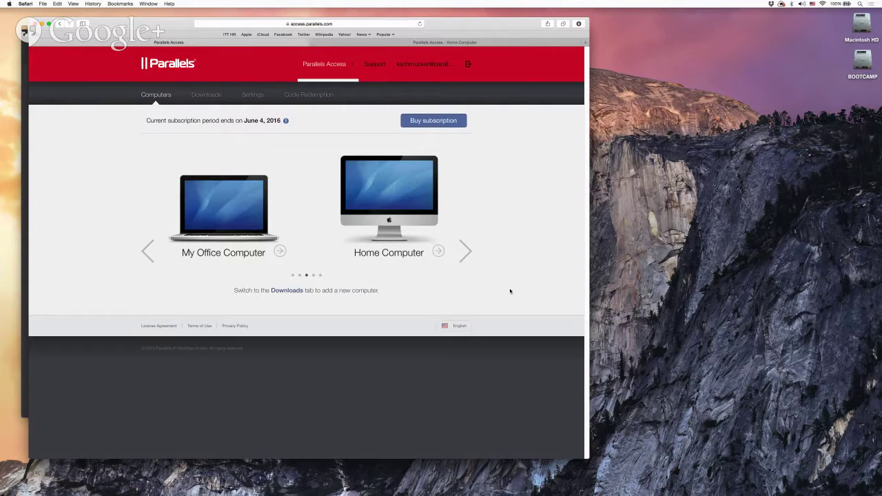
- Page the computer list forward twice, then back once to Demo MacBook Pro and admin
{"action": "left_click", "coordinate": [466, 252]}
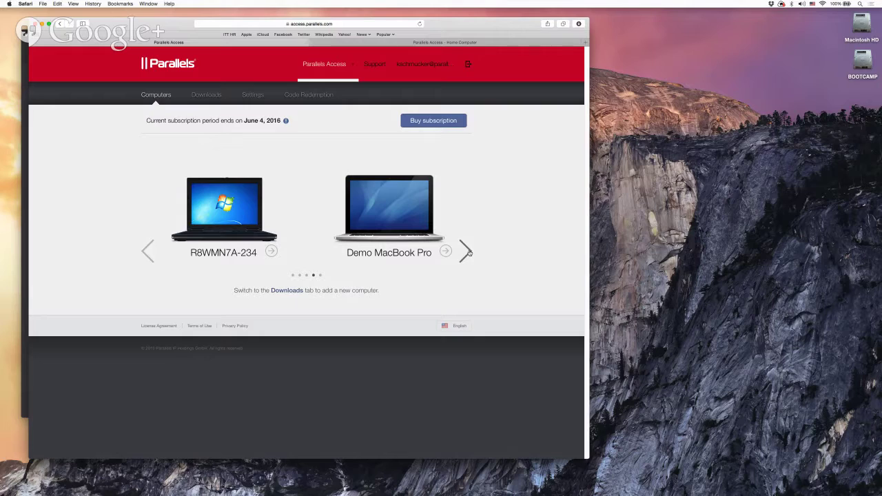
{"action": "left_click", "coordinate": [467, 252]}
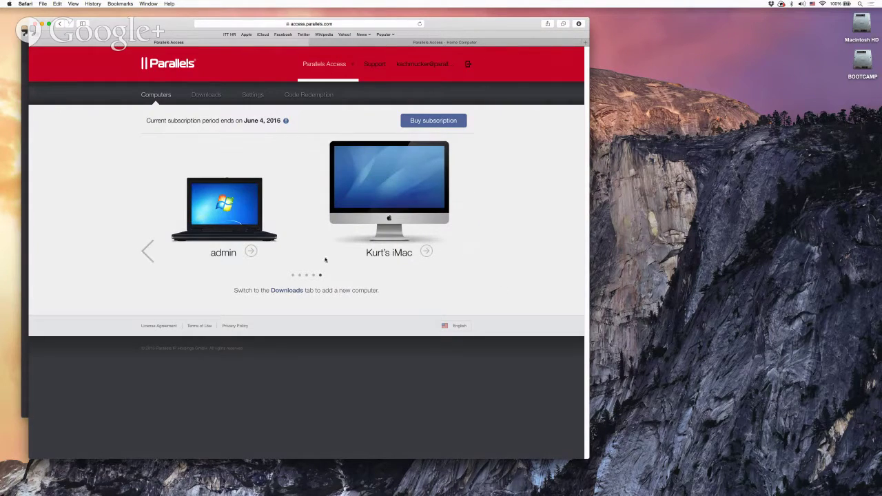
{"action": "left_click", "coordinate": [147, 250]}
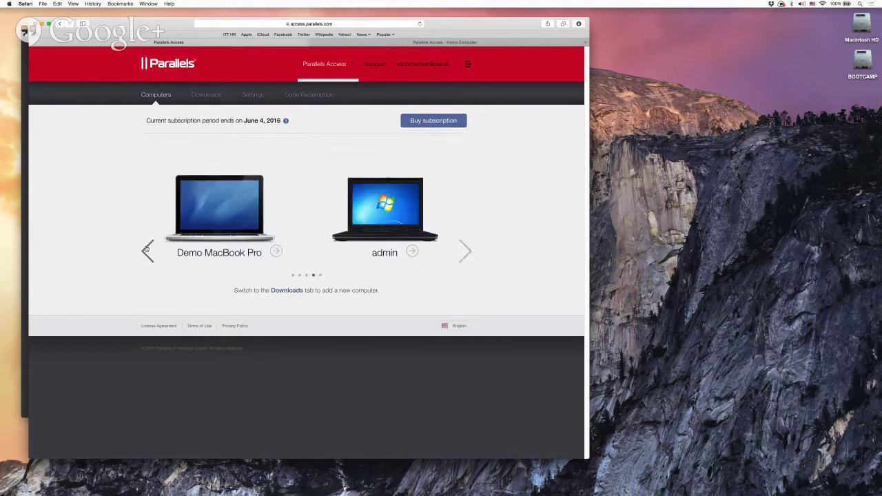
- Page the computer list back to the second page with Test MacBook Air and Yosemite Test Mac
{"action": "left_click", "coordinate": [147, 250]}
{"action": "left_click", "coordinate": [147, 251]}
{"action": "left_click", "coordinate": [147, 251]}
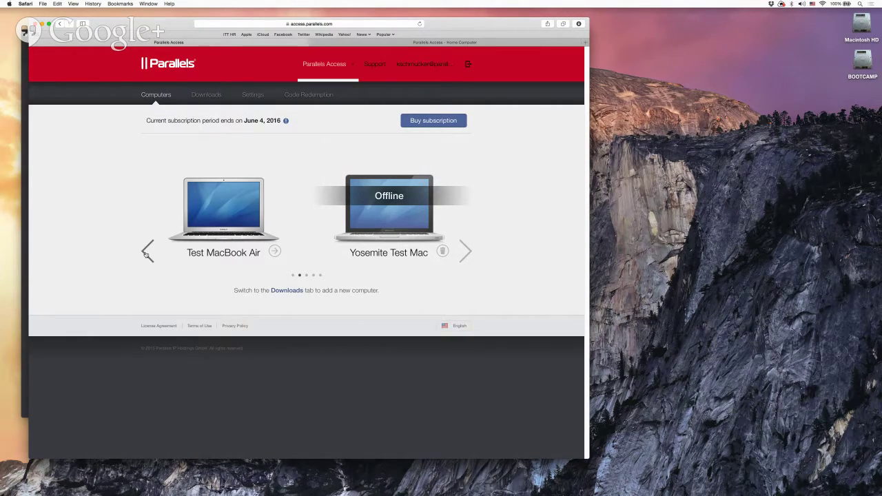
{"action": "left_click", "coordinate": [147, 252]}
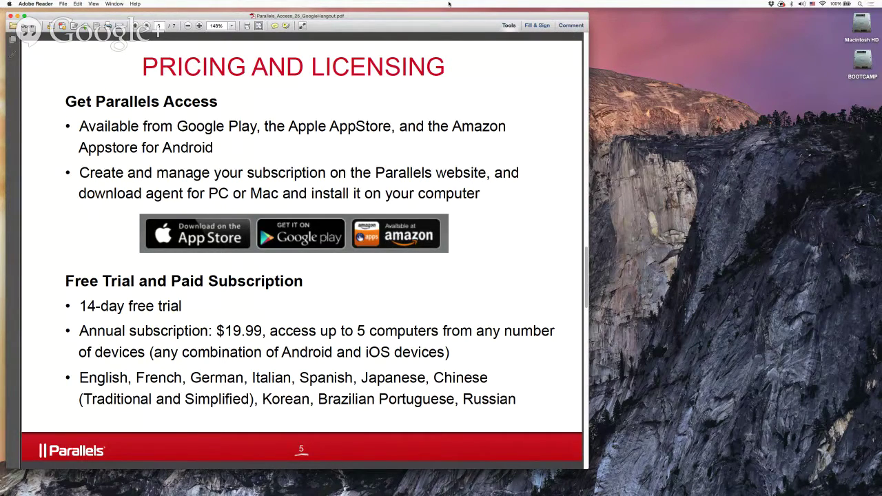
- Nudge the Adobe Reader window slightly up and to the right
{"action": "left_click_drag", "start_coordinate": [433, 16], "coordinate": [435, 14]}
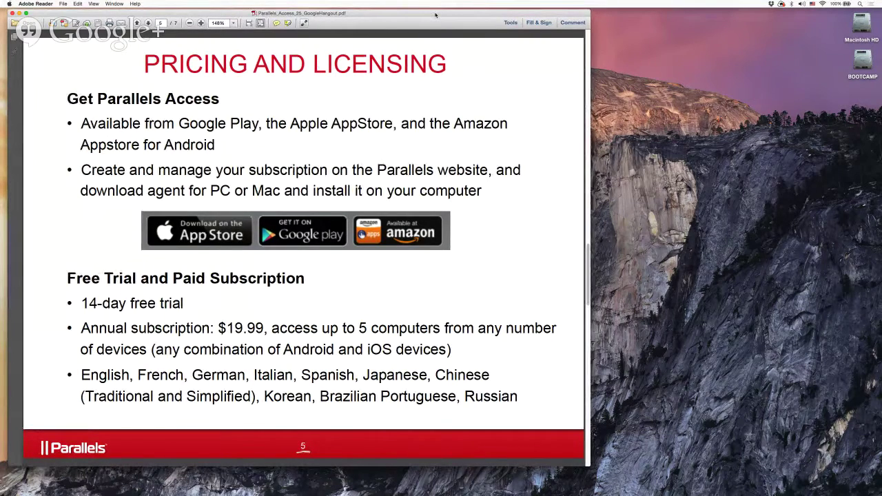